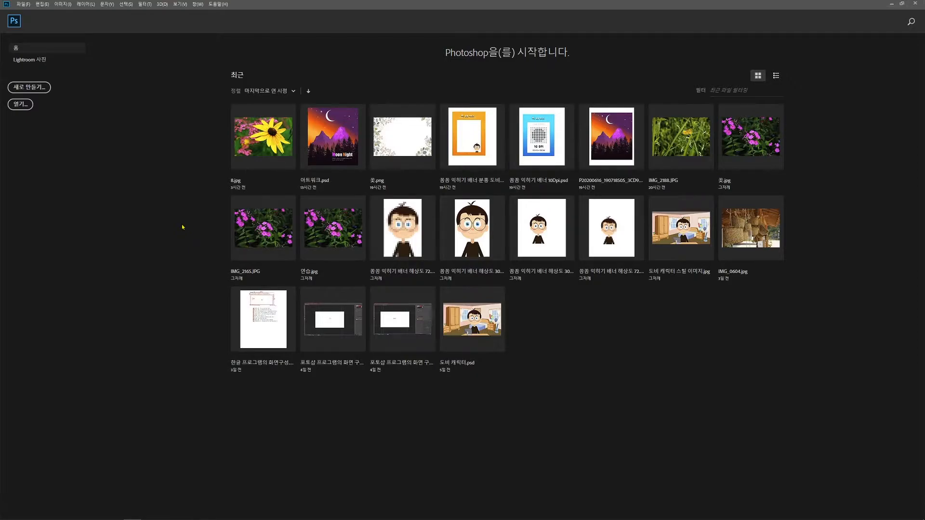
- Open the moon night 아트워크 PSD file from the Pictures folder
left_click(21, 105)
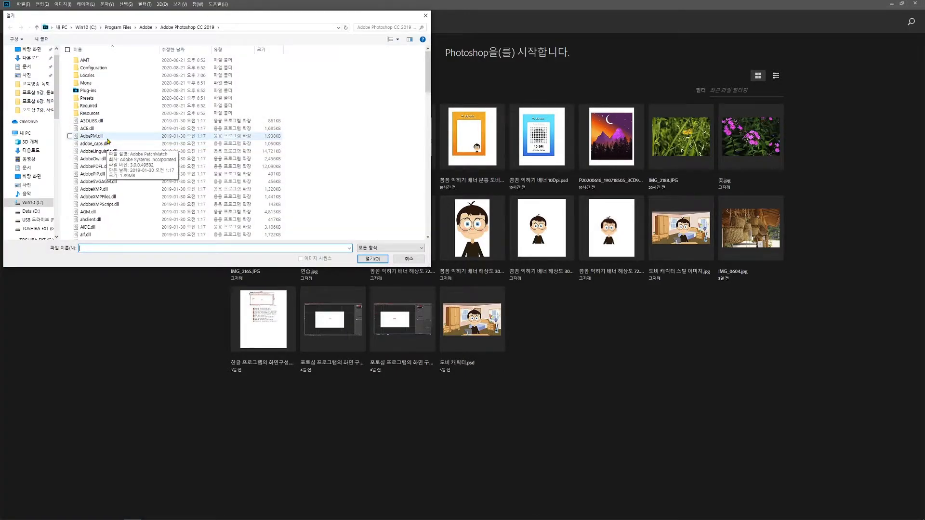
left_click(26, 75)
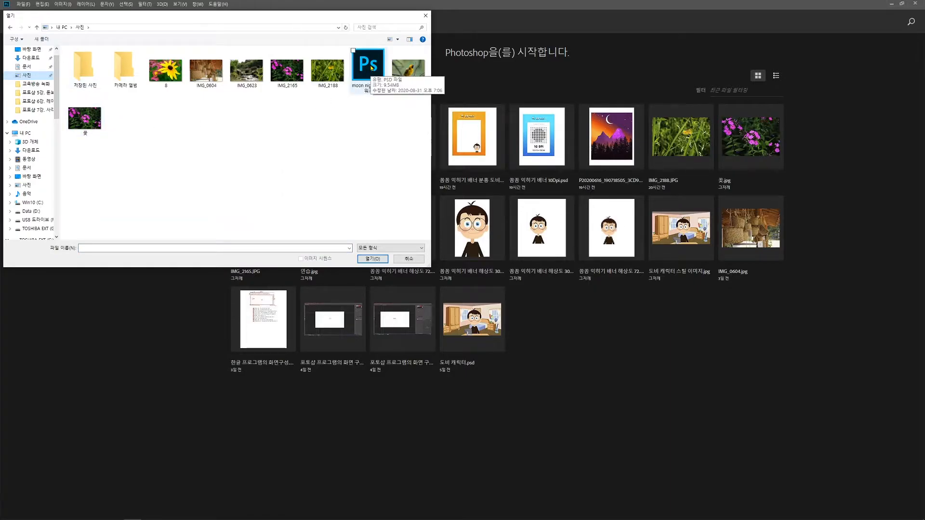
double_click(373, 68)
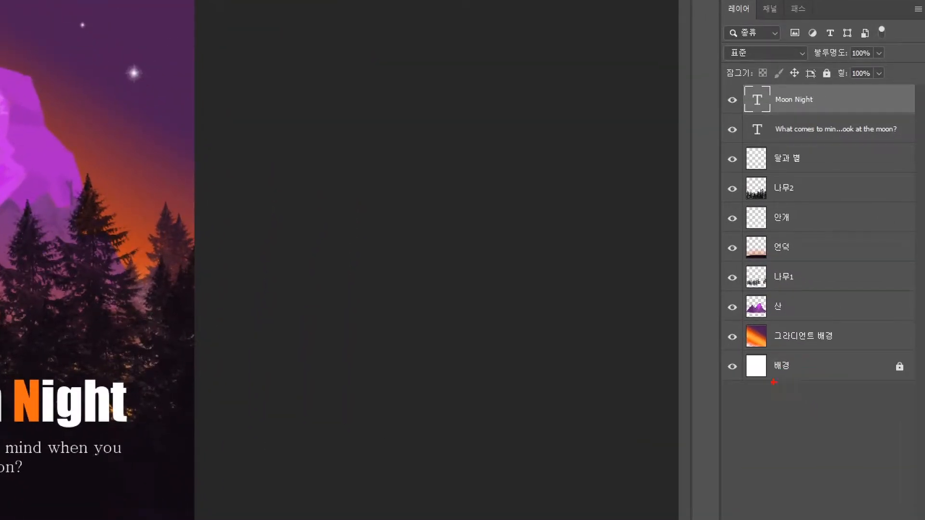
left_click_drag(747, 354, 855, 380)
key("e")
left_click_drag(748, 323, 845, 355)
key("e")
left_click_drag(742, 293, 810, 323)
left_click_drag(745, 262, 809, 293)
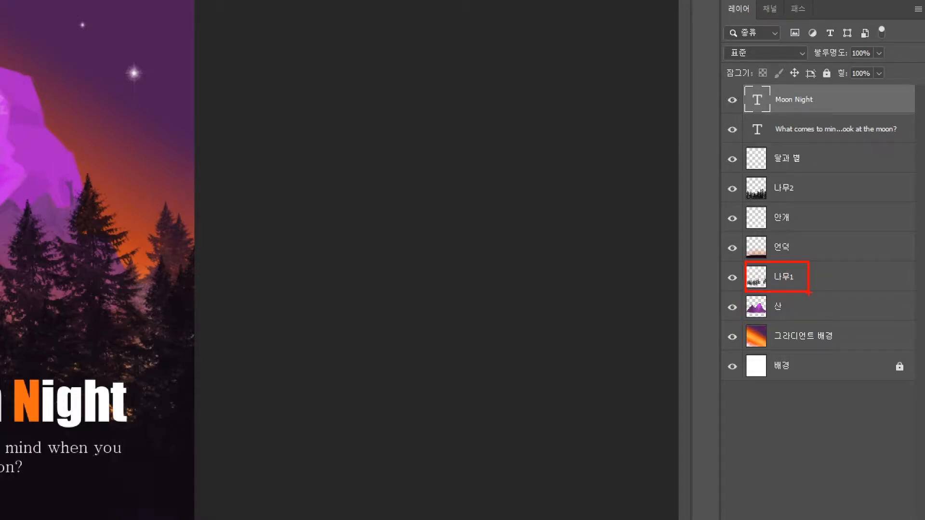
left_click_drag(744, 232, 803, 263)
left_click_drag(739, 202, 811, 234)
left_click_drag(745, 175, 809, 201)
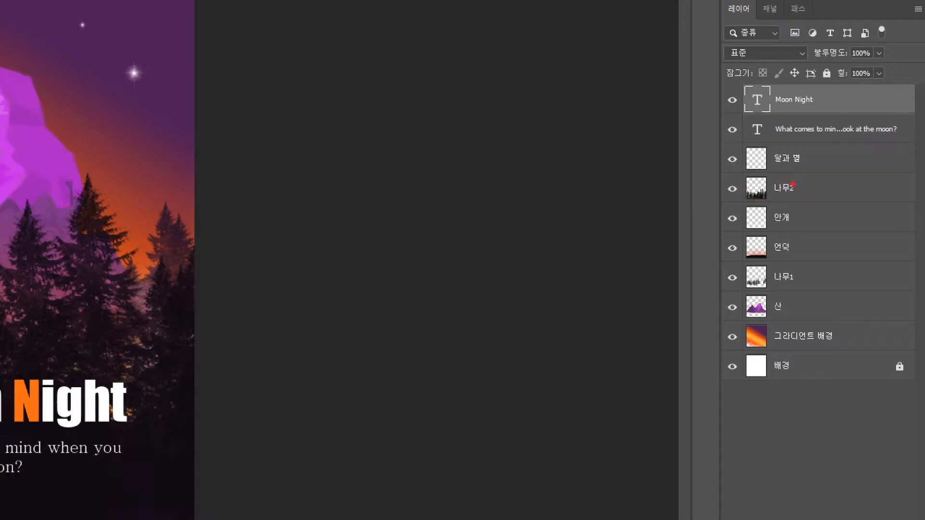
left_click_drag(742, 143, 811, 174)
left_click_drag(742, 115, 796, 143)
left_click_drag(743, 84, 807, 116)
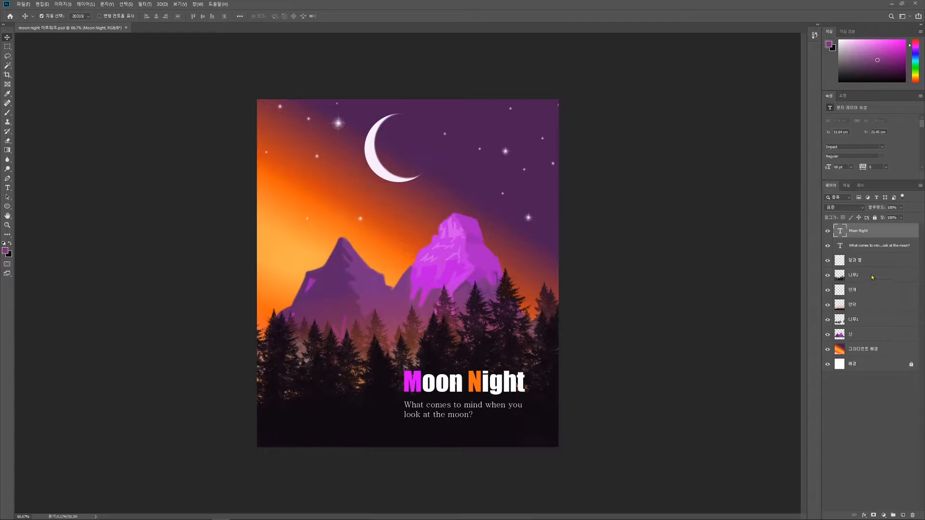
- Hide every layer above the white 배경 layer one by one, from the Moon Night text down to 그라디언트 배경
left_click(828, 231)
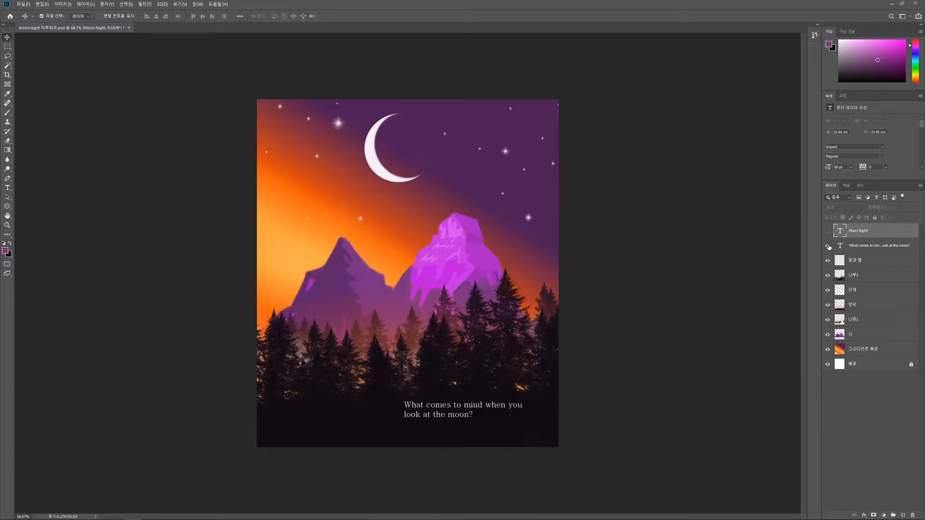
left_click(829, 247)
left_click(827, 261)
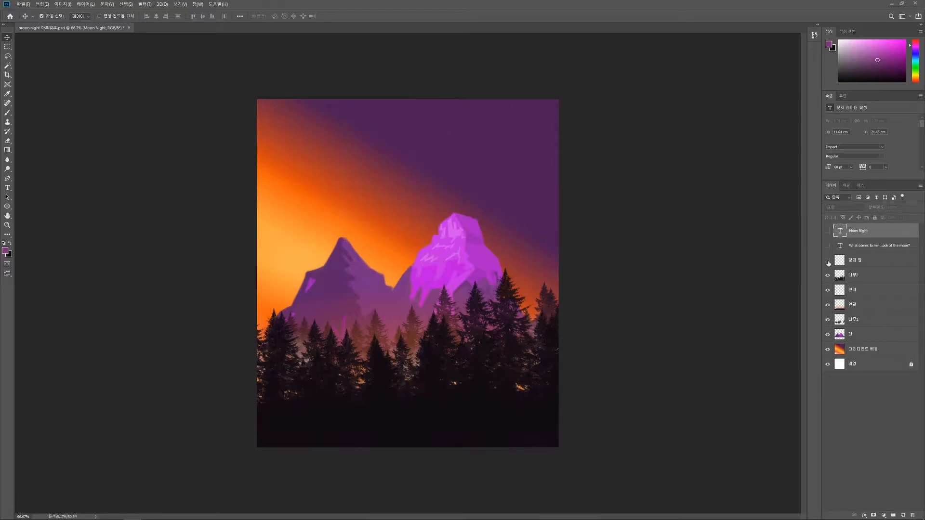
left_click(829, 276)
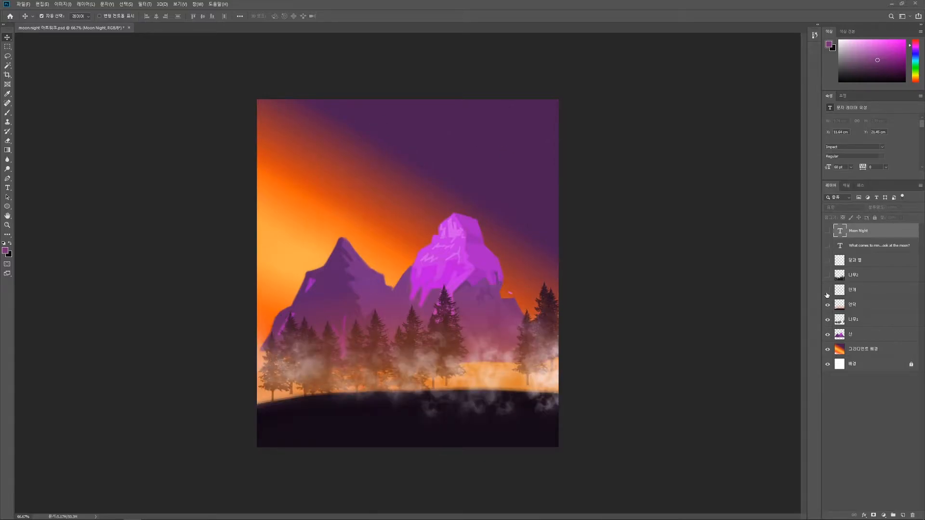
left_click(828, 292)
left_click(828, 306)
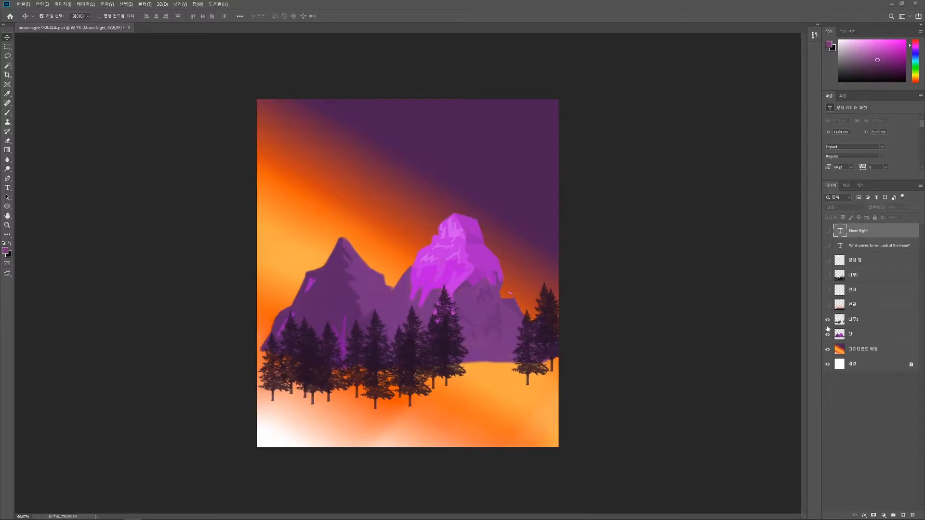
left_click(828, 320)
left_click(828, 334)
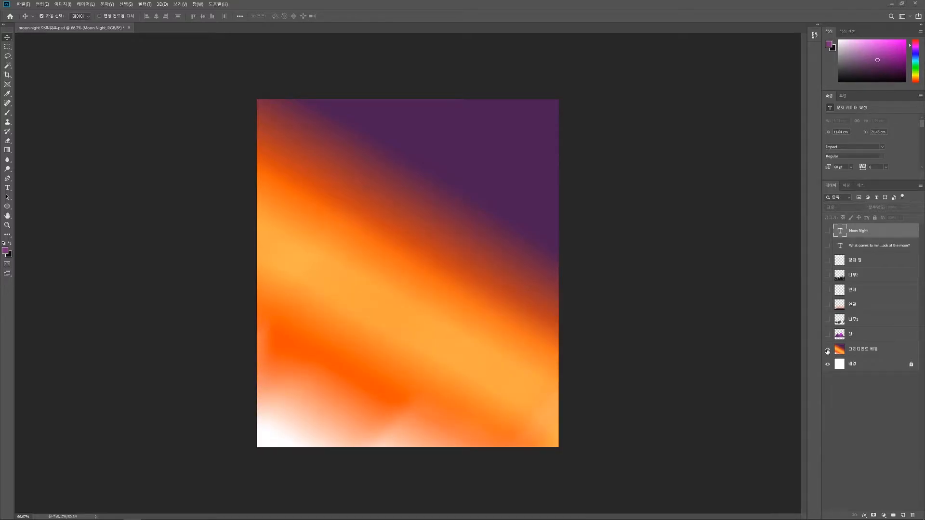
left_click(828, 350)
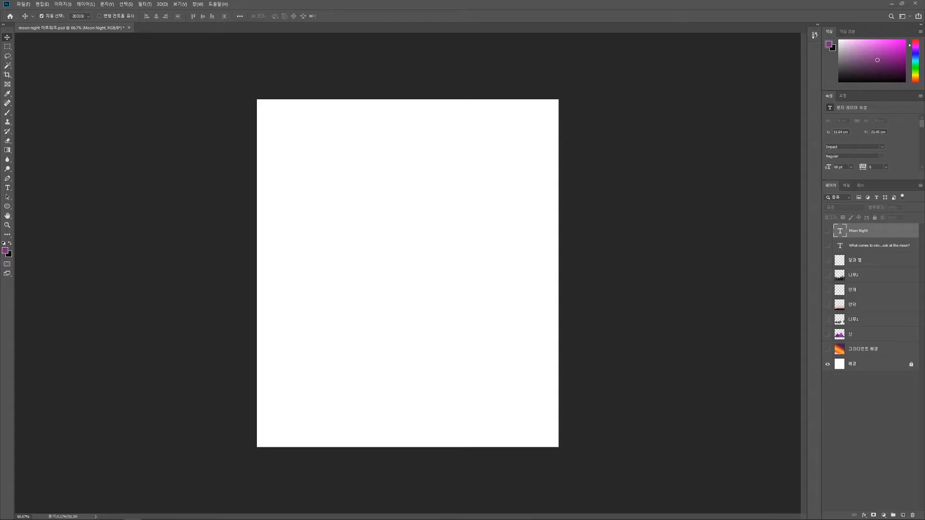
- Show the hidden layers again one by one, from 그라디언트 배경 up to the Moon Night text
left_click(828, 352)
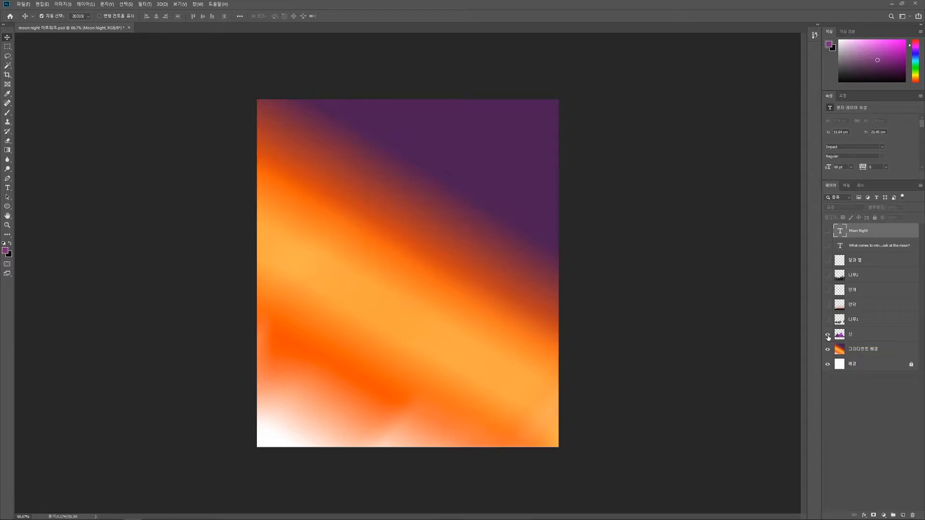
left_click(829, 338)
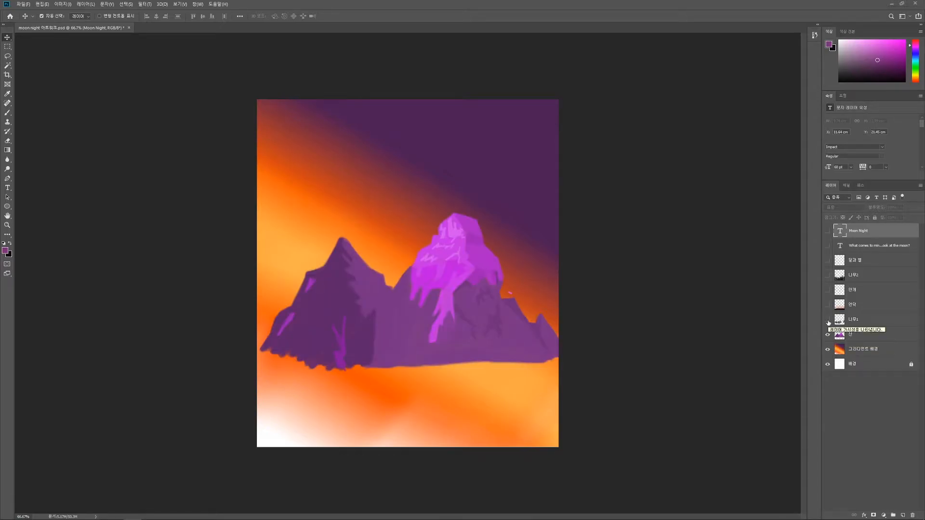
left_click(828, 320)
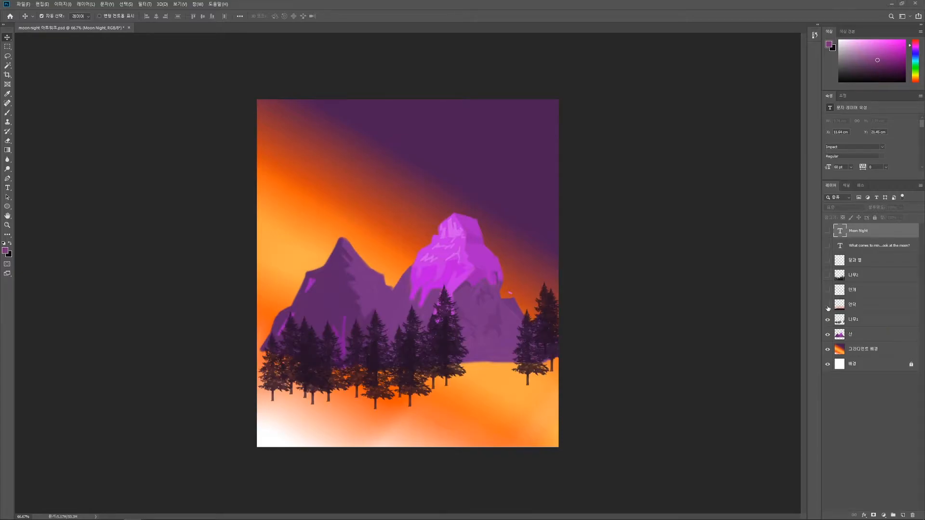
left_click(828, 306)
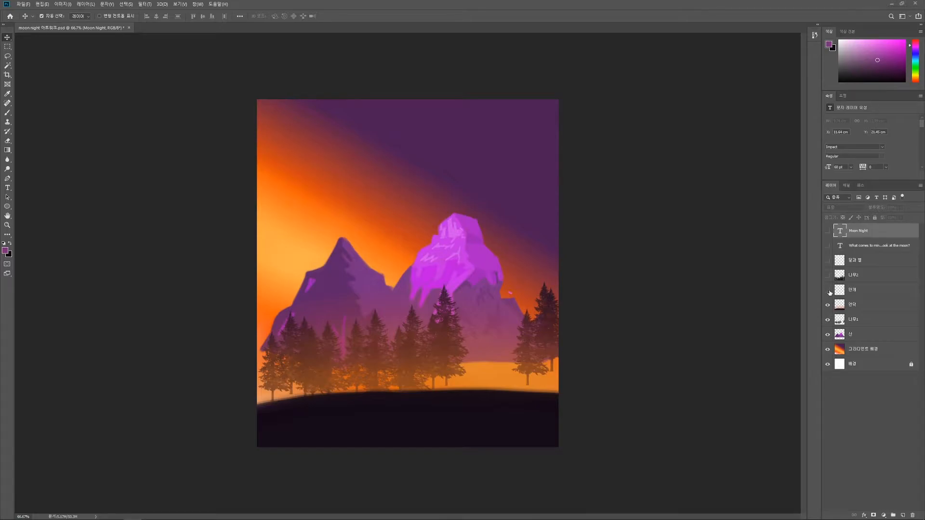
left_click(829, 290)
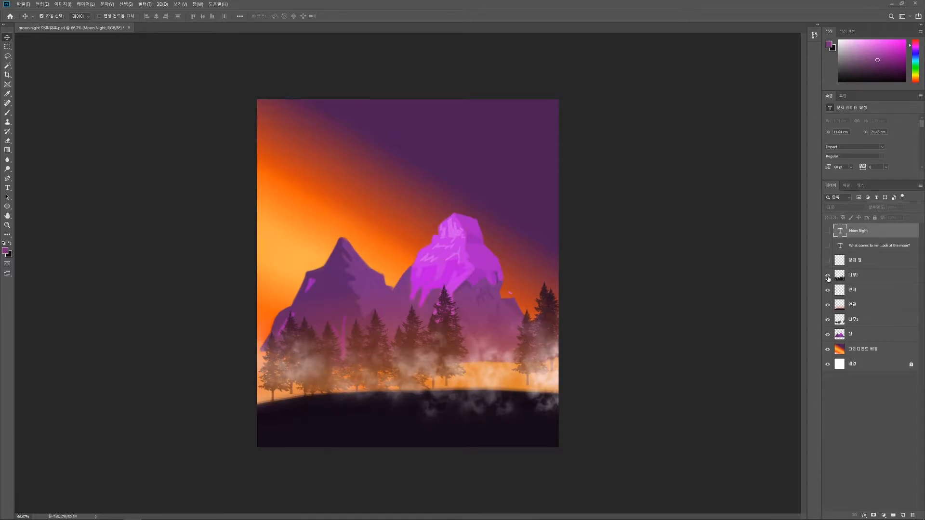
left_click(829, 276)
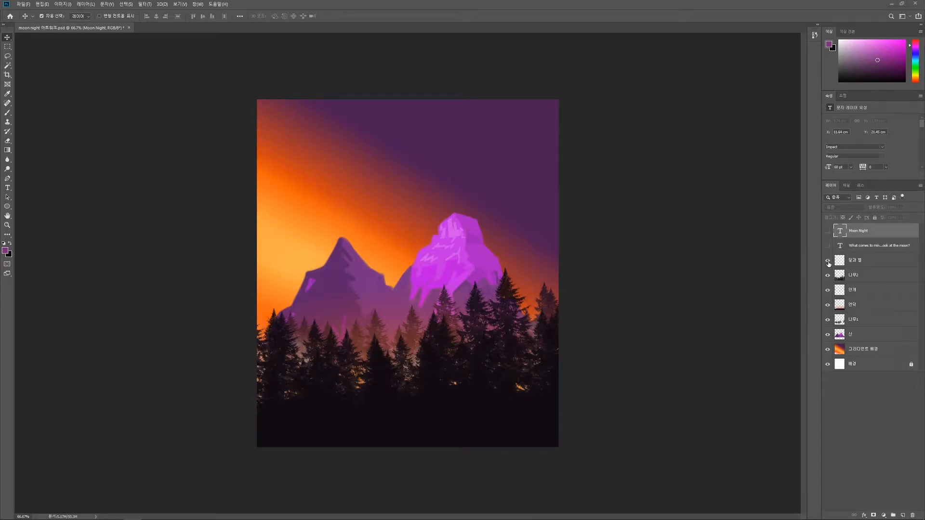
left_click(829, 261)
left_click(829, 246)
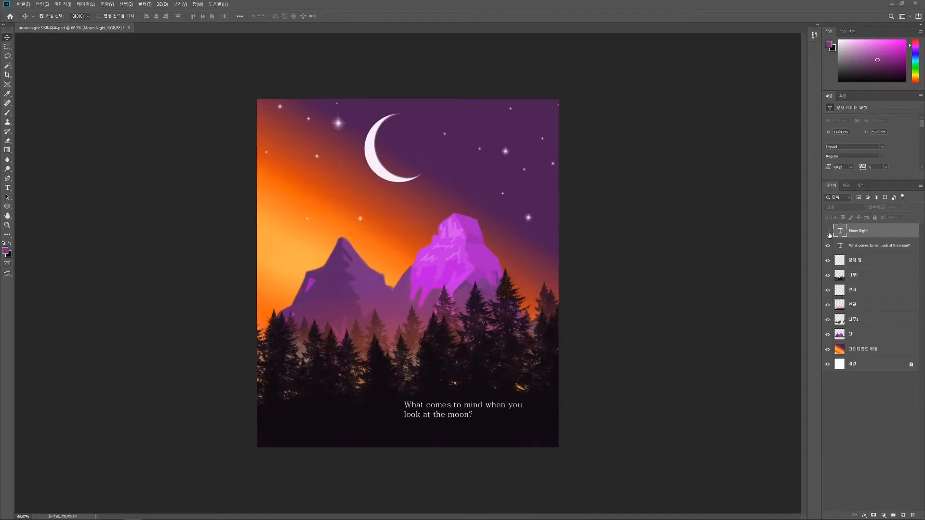
left_click(829, 232)
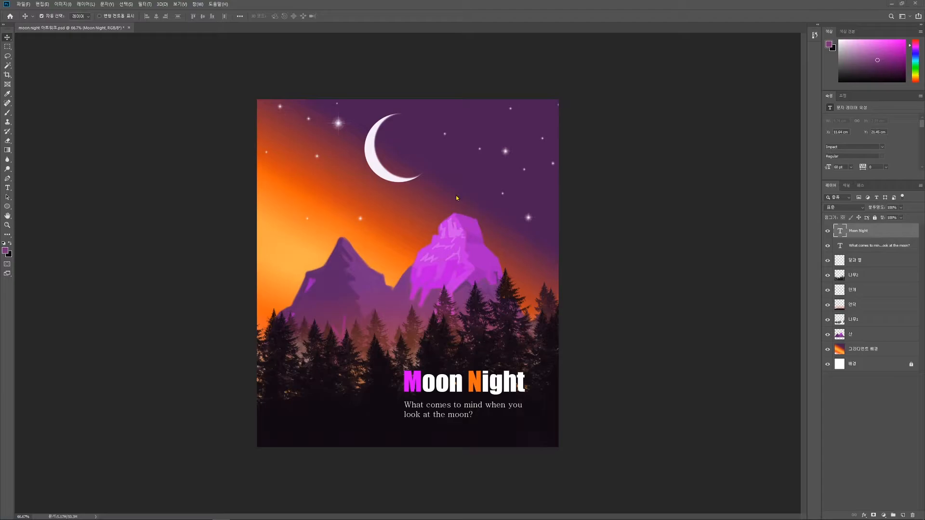
- Open the yellow flower photo 8.jpg as a second document
left_click(24, 4)
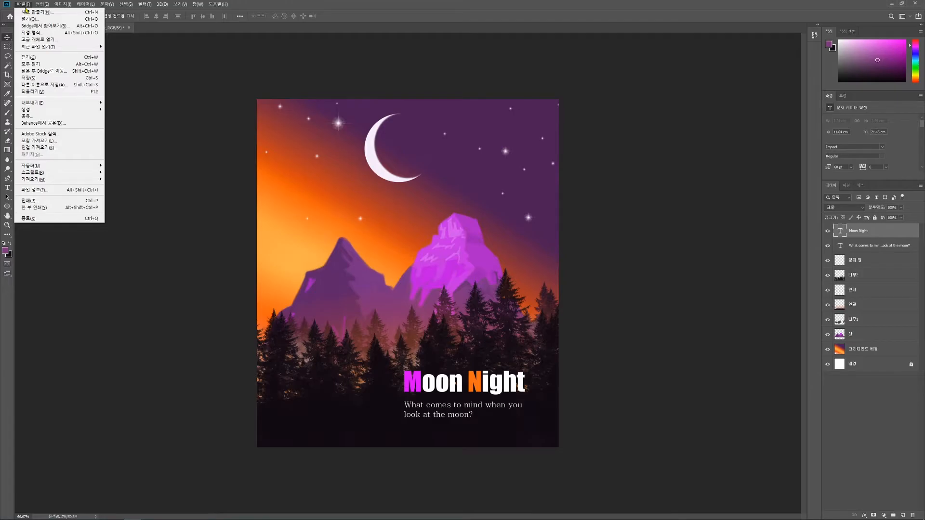
left_click(29, 20)
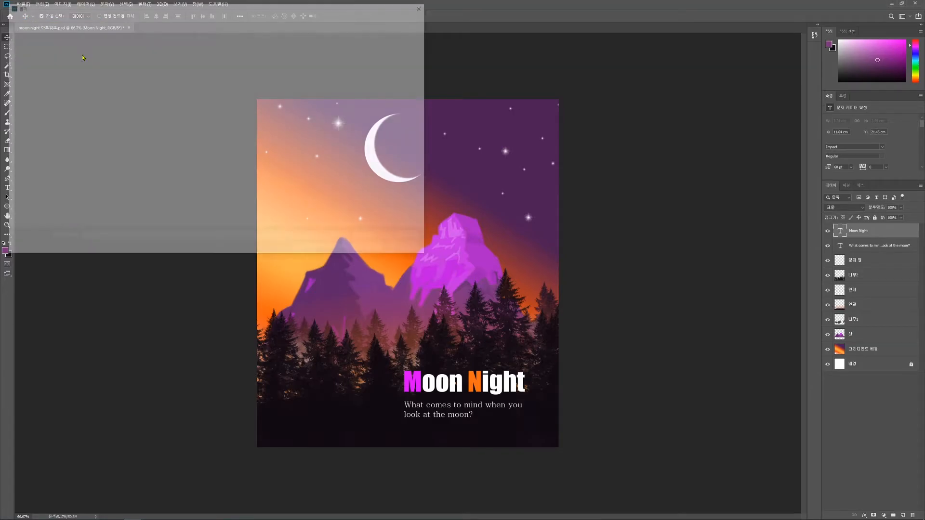
left_click(174, 69)
double_click(174, 69)
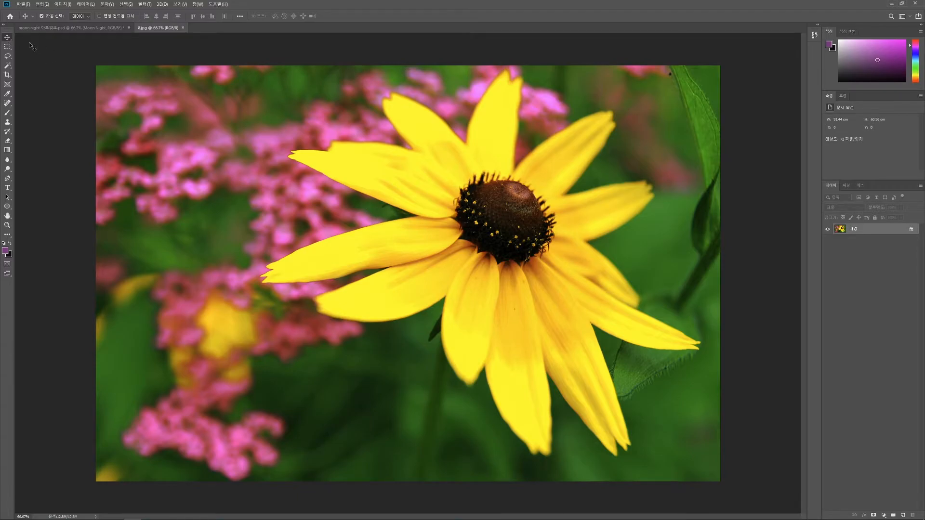
- Try to move the photo's locked 배경 layer and decline converting it to a normal layer
left_click_drag(336, 190, 463, 247)
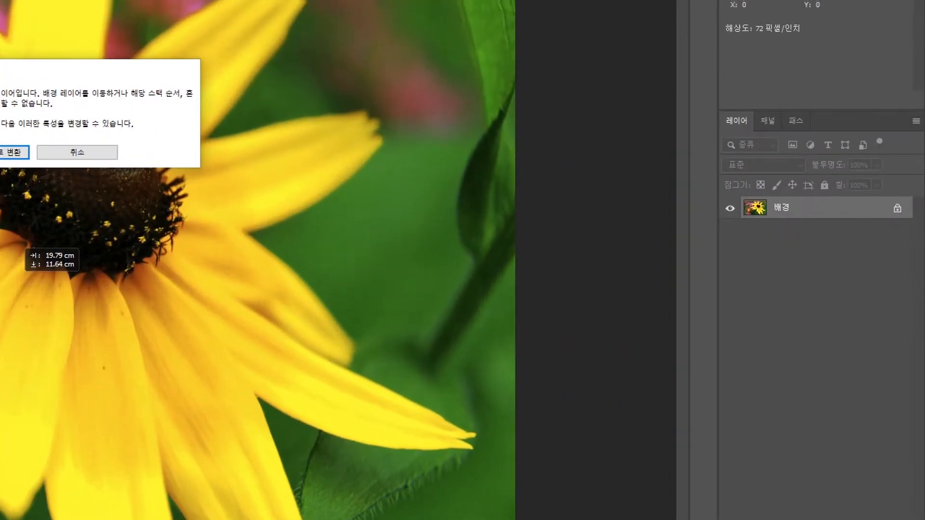
left_click_drag(883, 207, 910, 236)
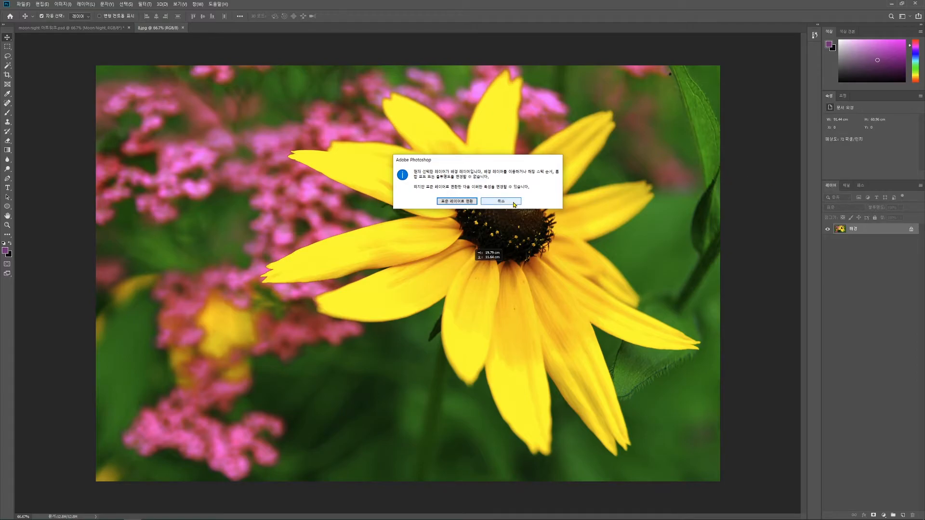
left_click(515, 204)
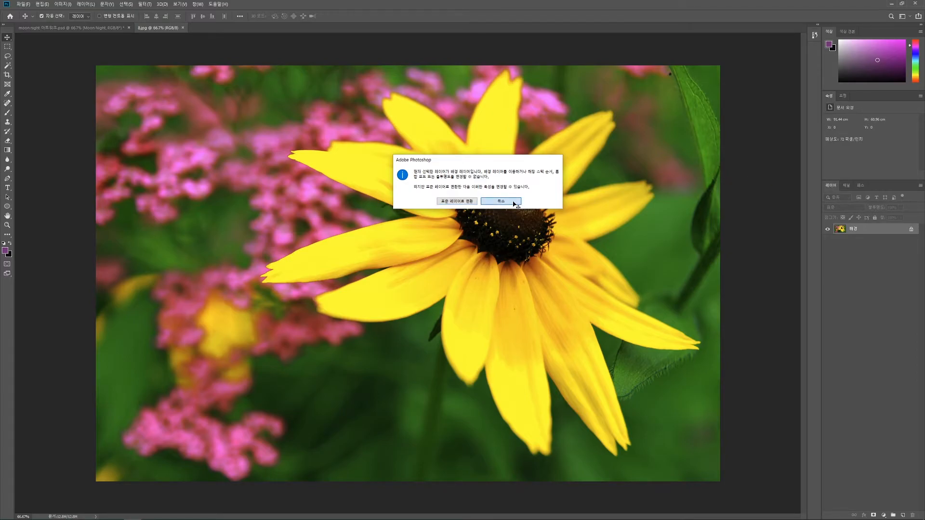
- Unlock the photo's 배경 layer and move the flower image left and slightly down within the canvas
left_click(911, 231)
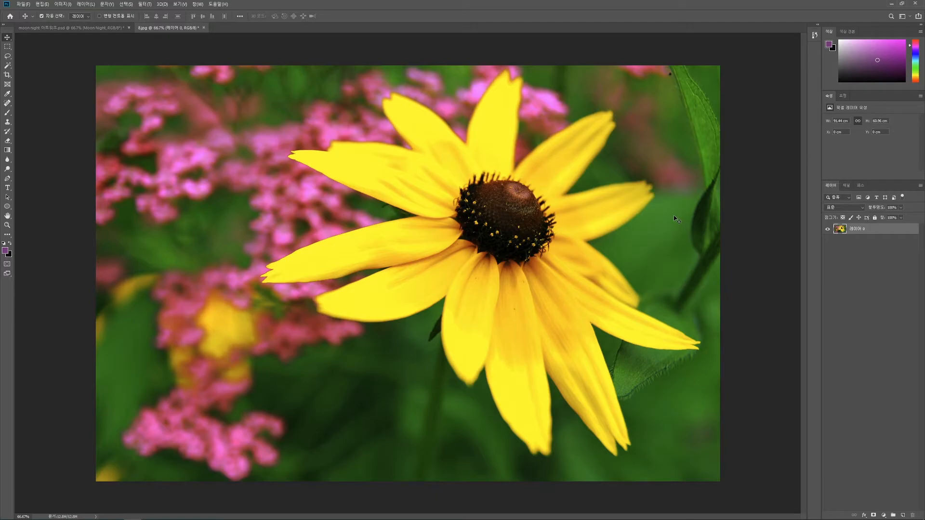
left_click_drag(677, 219, 574, 246)
mouse_move(461, 245)
left_mouse_down()
mouse_move(725, 255)
mouse_move(727, 244)
mouse_move(563, 234)
mouse_move(465, 247)
mouse_move(585, 245)
mouse_move(453, 230)
left_mouse_up()
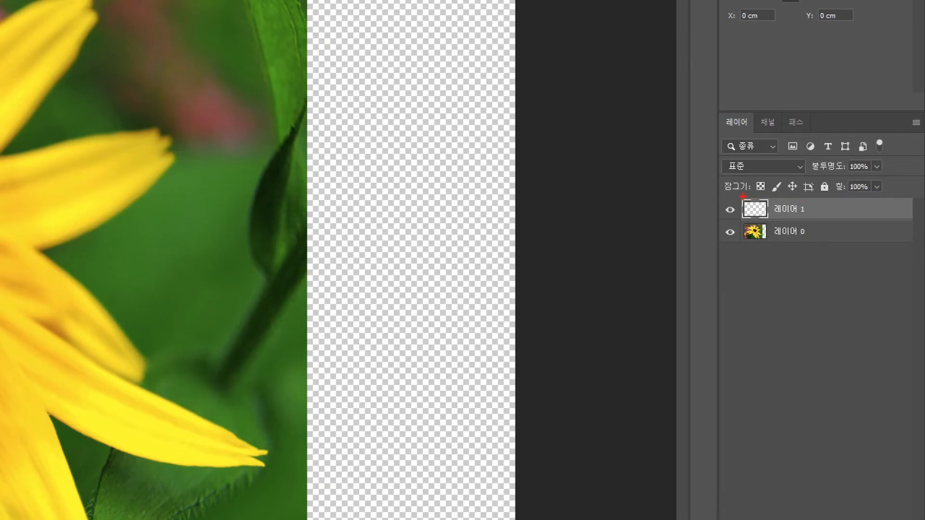
- Paint a looping purple Brush stroke on 레이어 1, running from the flower's centre to the photo's right edge
left_click_drag(738, 197, 917, 220)
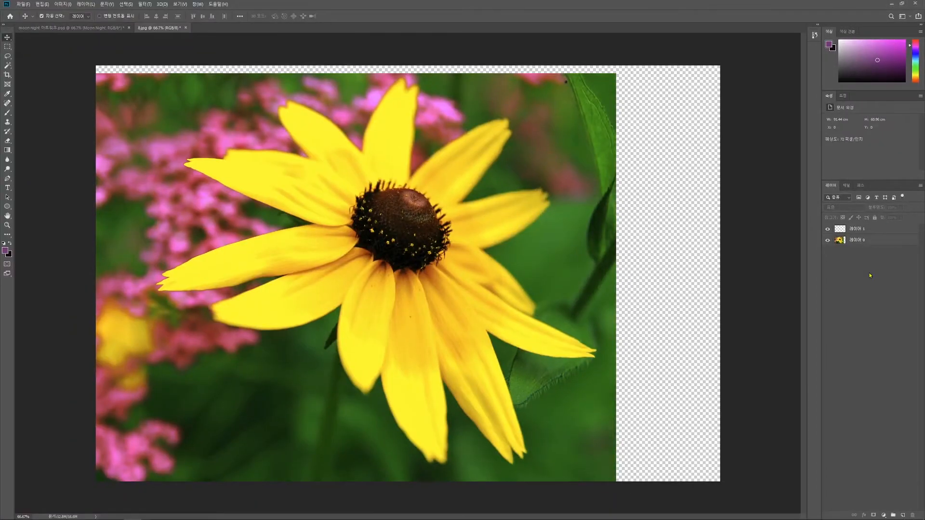
left_click(815, 185)
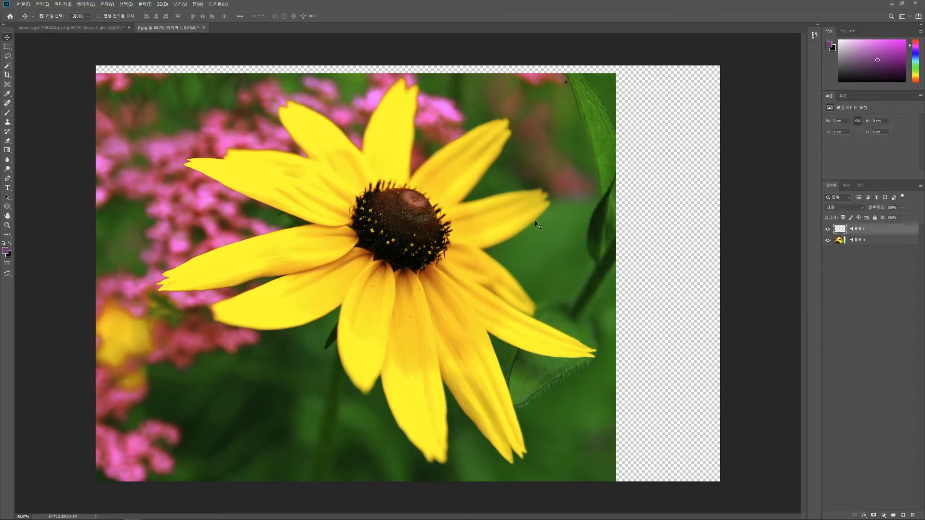
left_click(7, 112)
mouse_move(388, 275)
left_mouse_down()
mouse_move(427, 199)
mouse_move(513, 295)
mouse_move(467, 259)
mouse_move(563, 236)
mouse_move(555, 285)
mouse_move(549, 227)
mouse_move(599, 251)
mouse_move(580, 252)
mouse_move(605, 216)
left_mouse_up()
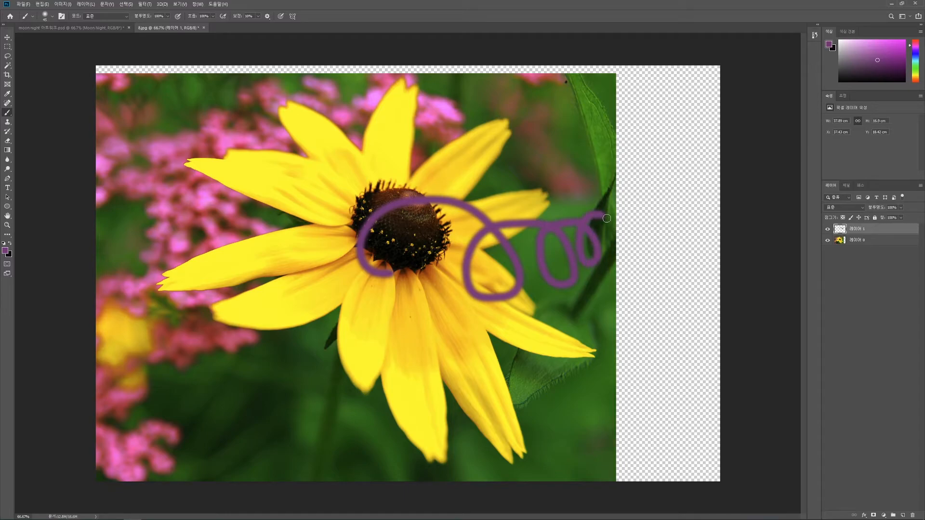
- Move the purple stroke on 레이어 1 left and down over the flower's lower petals
left_click(8, 38)
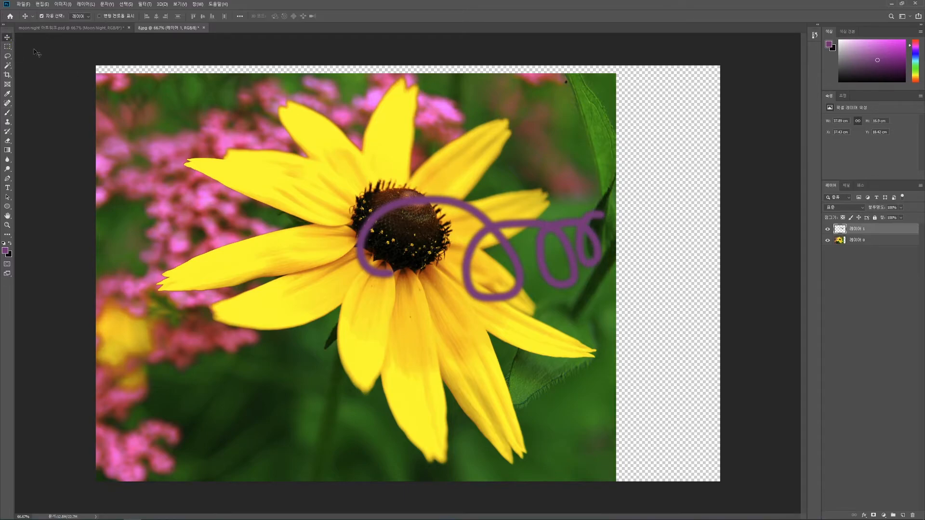
mouse_move(484, 220)
left_mouse_down()
mouse_move(324, 222)
mouse_move(448, 222)
mouse_move(312, 232)
mouse_move(518, 232)
mouse_move(415, 275)
mouse_move(459, 223)
mouse_move(369, 265)
mouse_move(420, 252)
left_mouse_up()
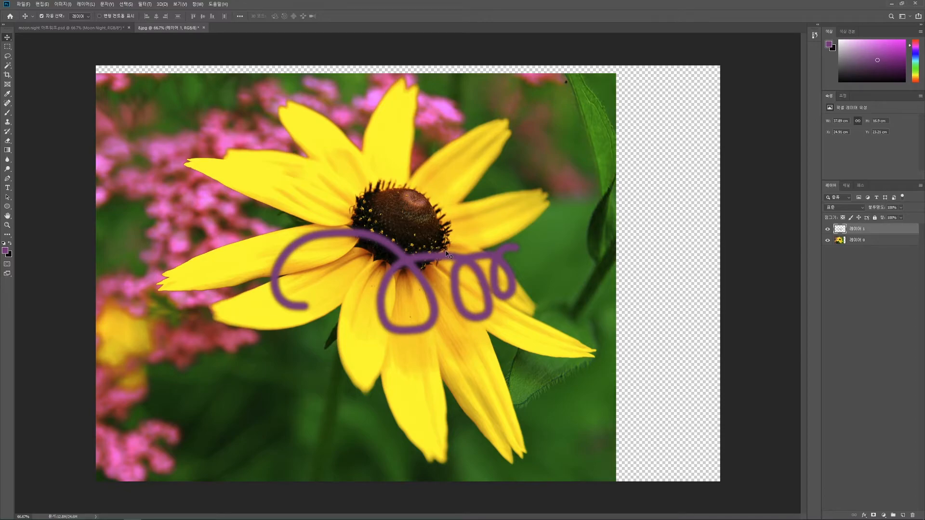
key("ctrl")
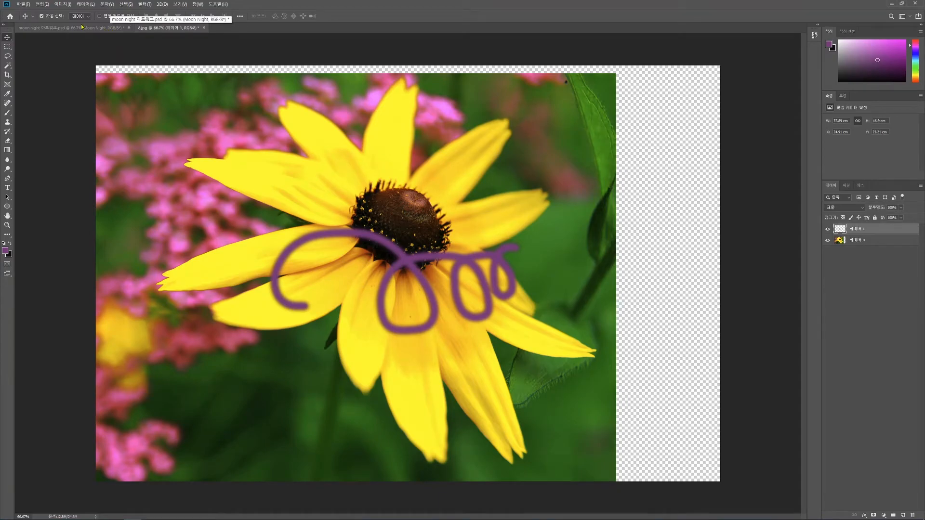
- Return to the moon night artwork and move the Moon Night title slightly up and to the left
left_click(82, 28)
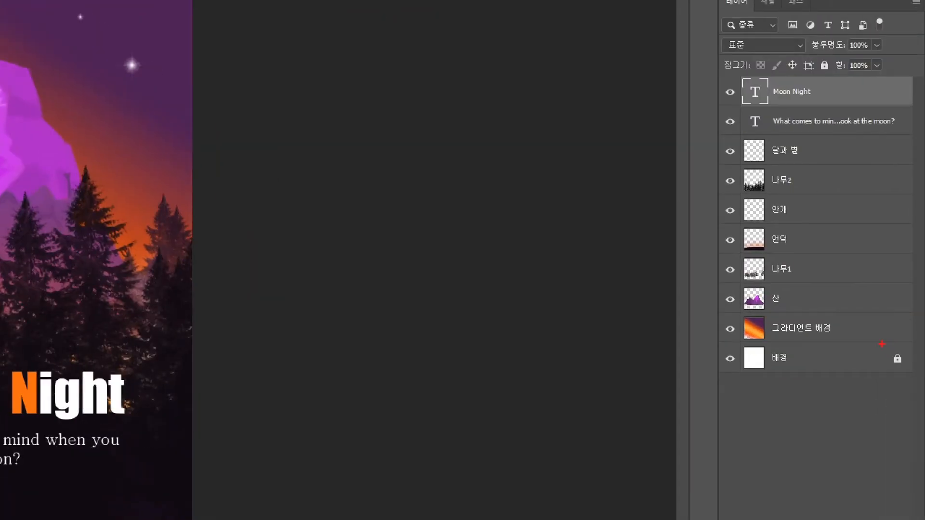
left_click_drag(881, 344, 914, 372)
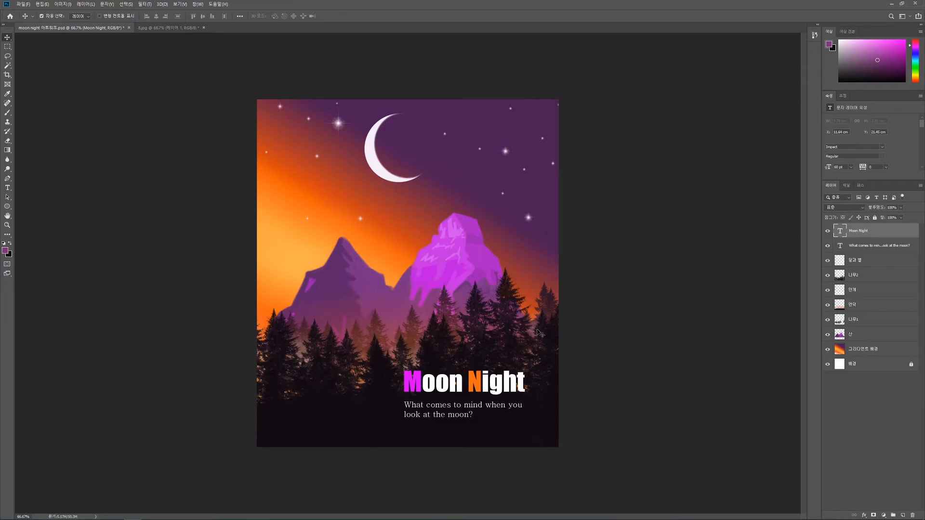
mouse_move(513, 381)
left_mouse_down()
mouse_move(408, 380)
mouse_move(404, 216)
mouse_move(500, 227)
mouse_move(511, 376)
left_mouse_up()
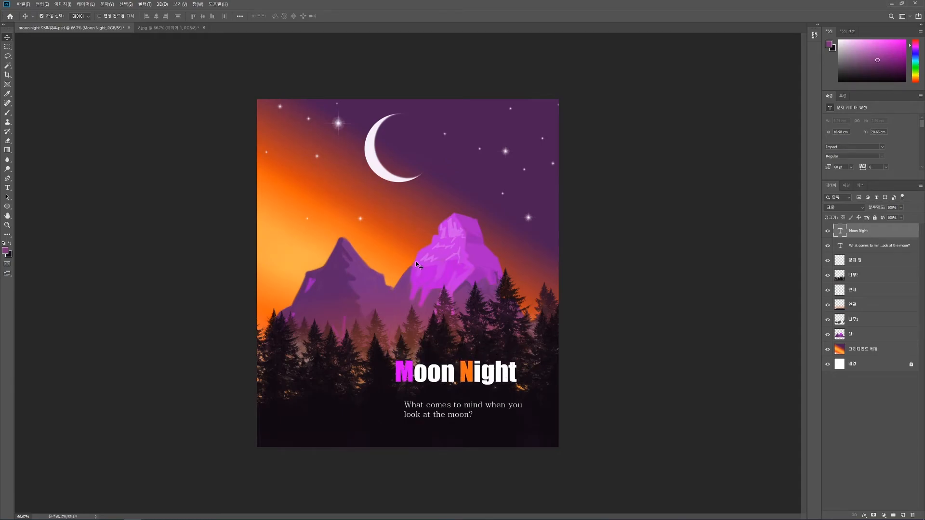
- Select the 달과 별 layer and move the moon and stars slightly upward
key("ctrl")
left_click(863, 263)
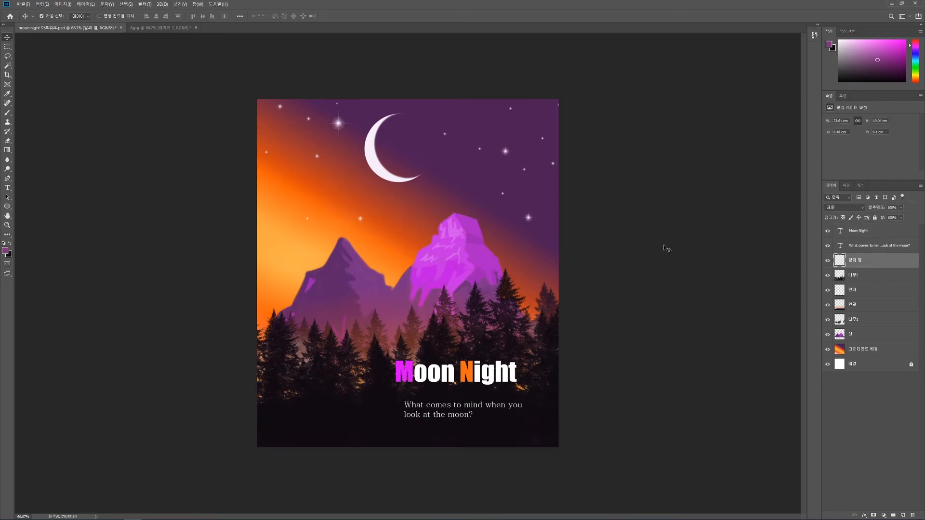
mouse_move(396, 182)
left_mouse_down()
mouse_move(345, 181)
mouse_move(433, 182)
mouse_move(393, 182)
left_mouse_up()
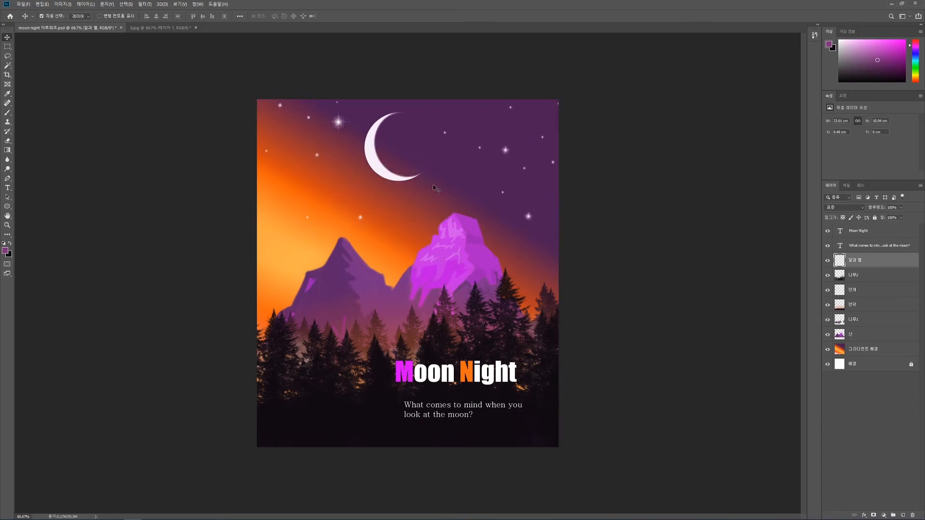